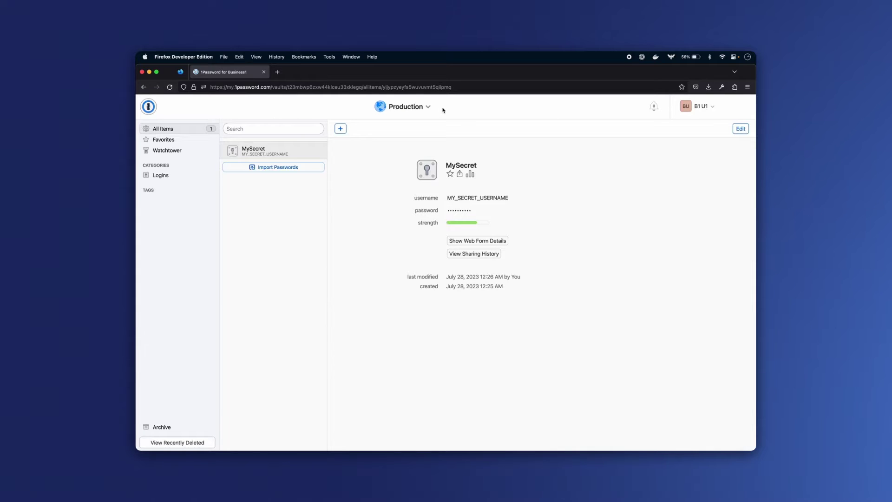
- Open the MySecret login in the Production vault and reveal its password
left_click(313, 148)
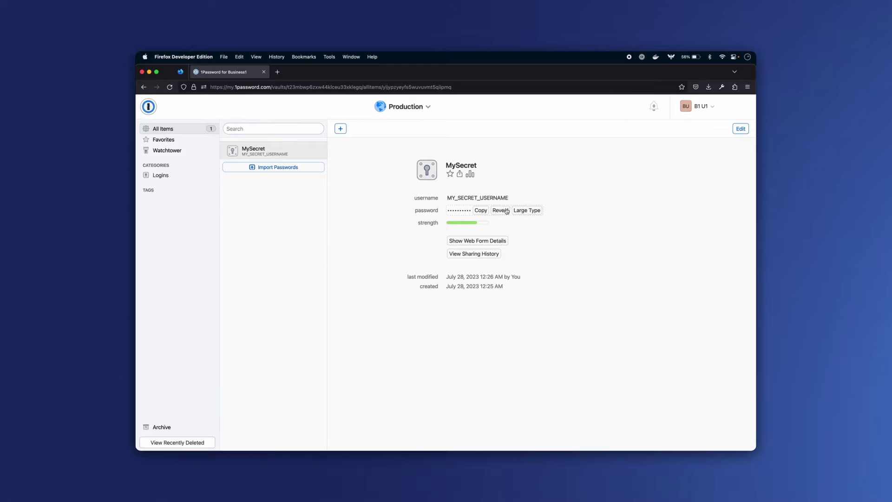
left_click(505, 211)
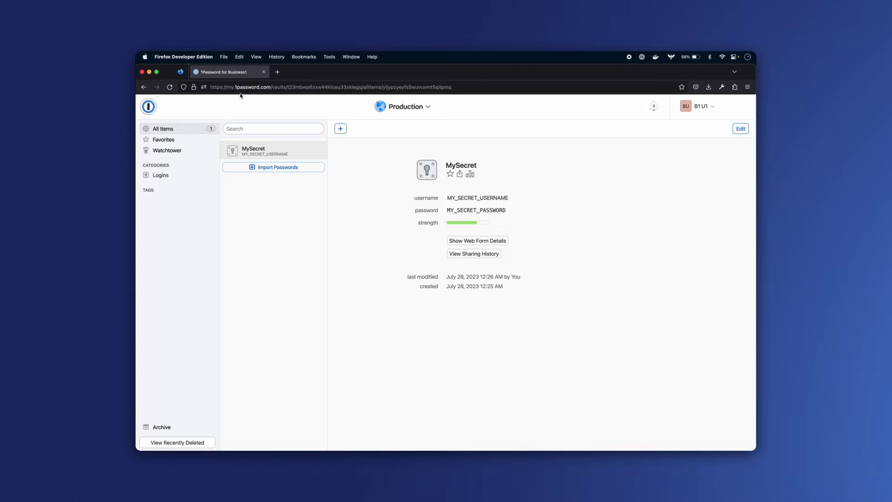
- From the home dashboard, go to Integrations and start a custom infrastructure secrets integration
left_click(149, 106)
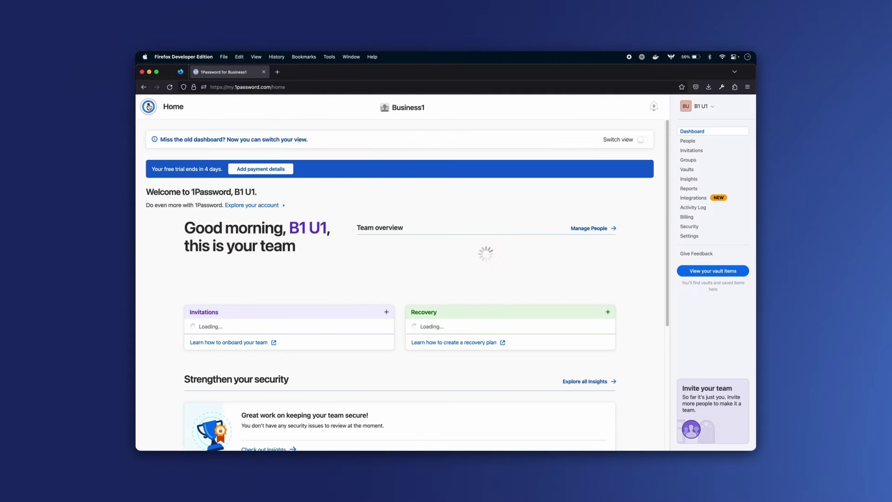
left_click(736, 201)
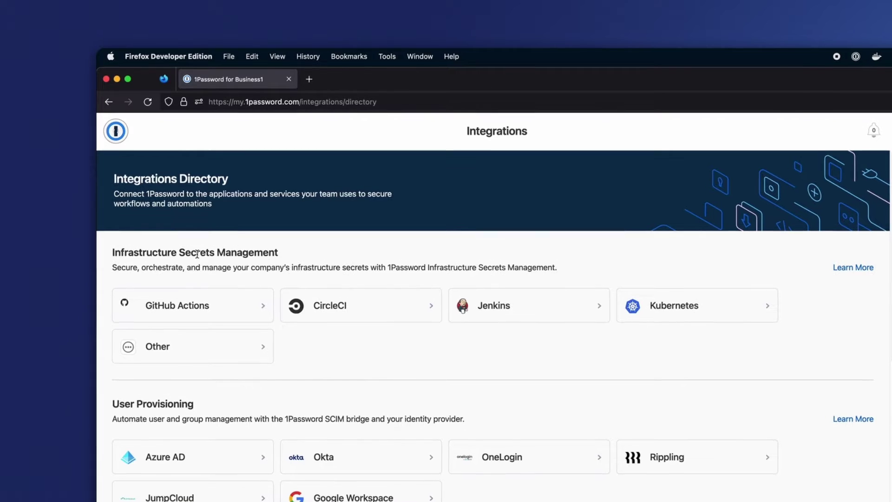
triple_click(197, 254)
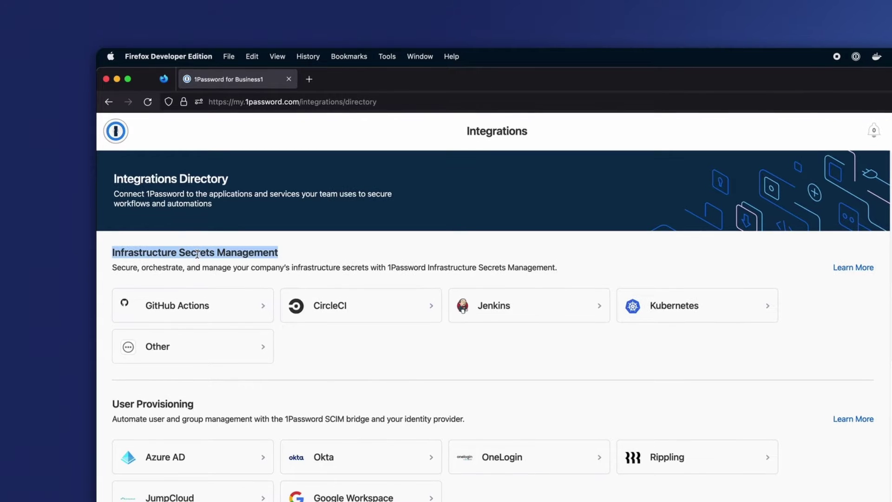
left_click(204, 253)
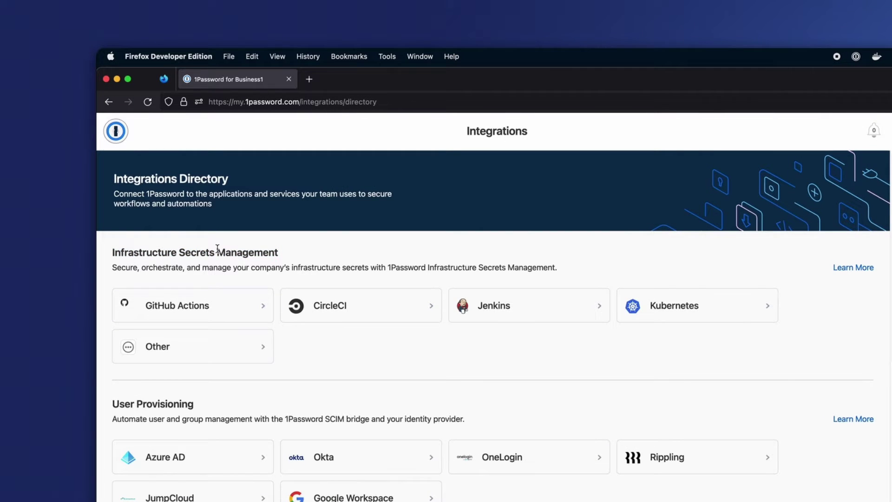
left_click(224, 347)
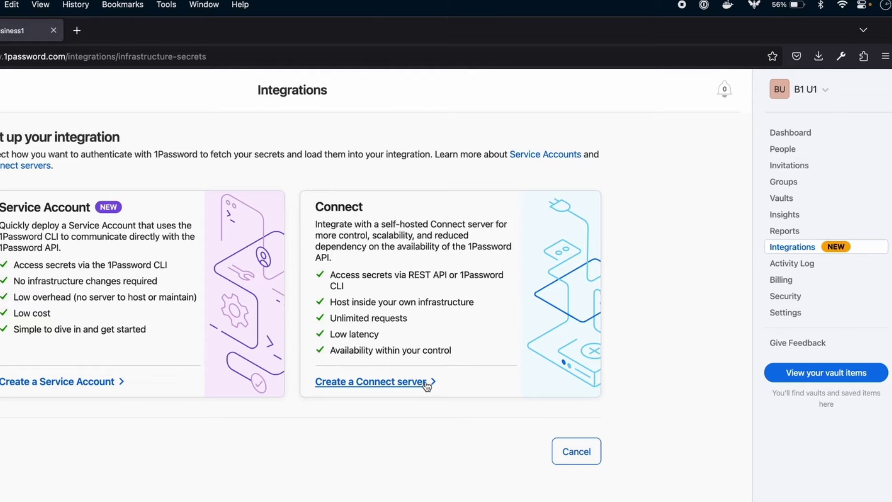
- Create a Connect server environment named Production with read access to the Production vault
left_click(426, 383)
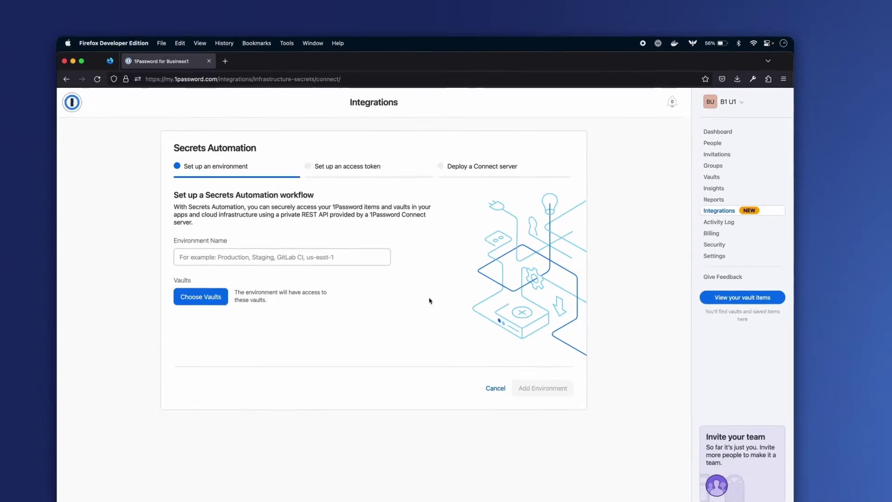
type("Production")
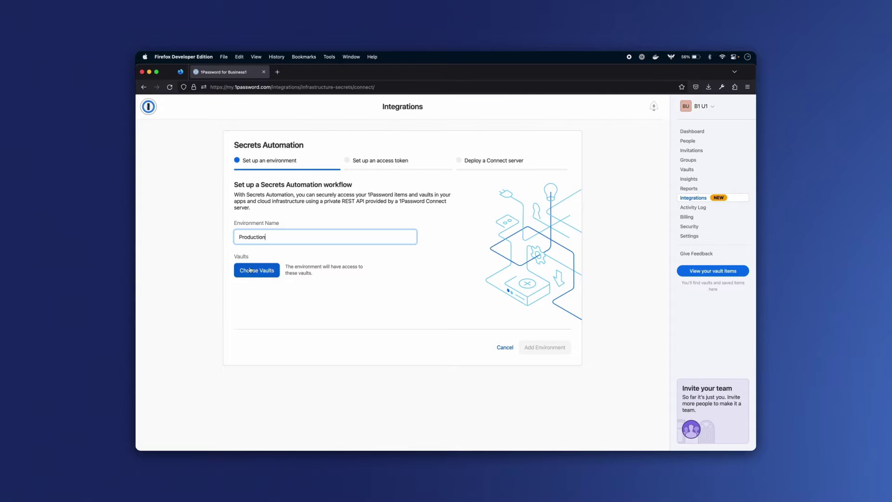
left_click(256, 270)
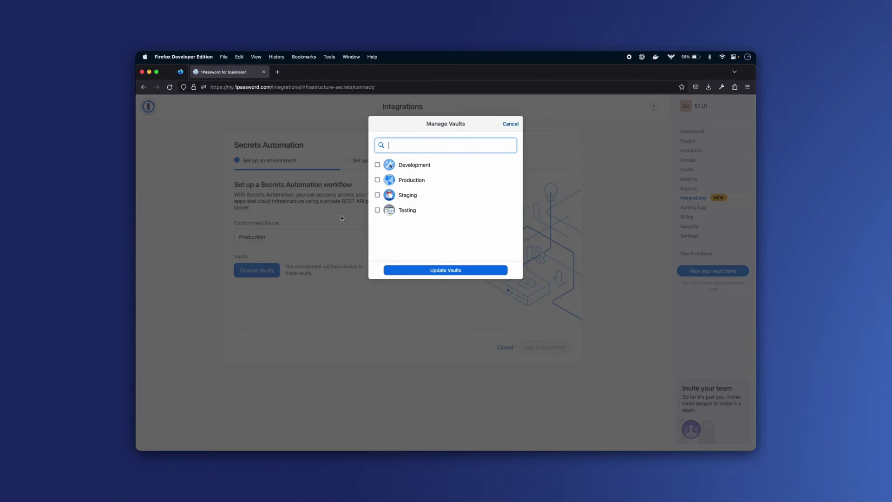
left_click(390, 181)
left_click(415, 270)
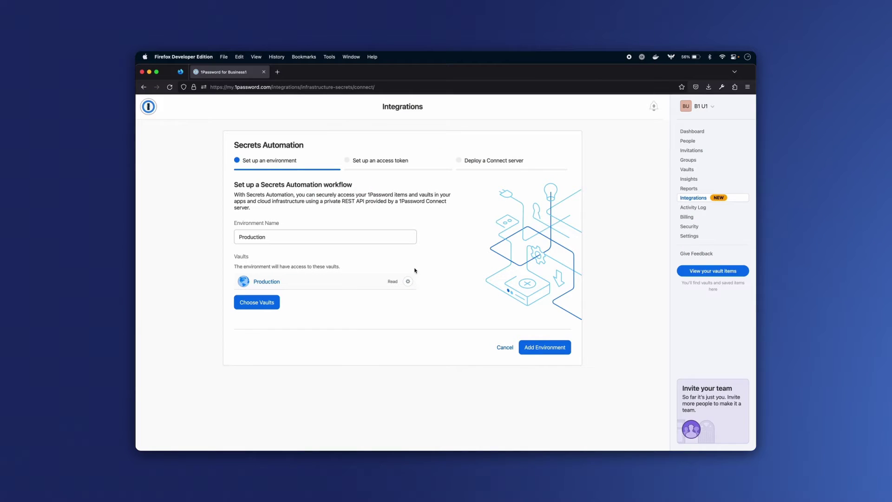
left_click(409, 282)
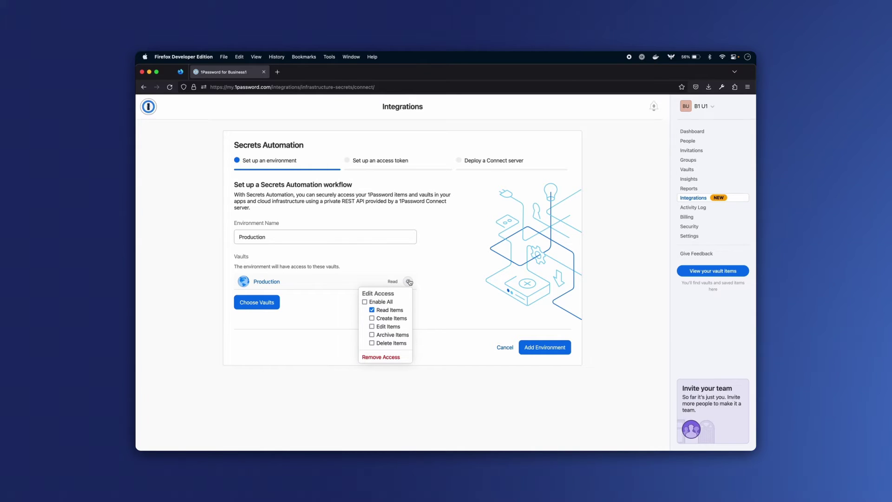
left_click(408, 282)
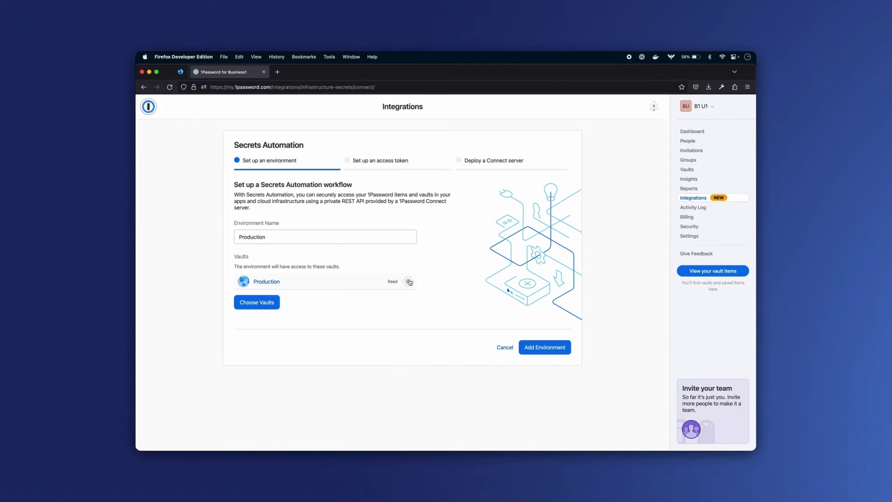
left_click(537, 347)
- Issue an access token named App with access to the Production vault
left_click(391, 252)
type("App")
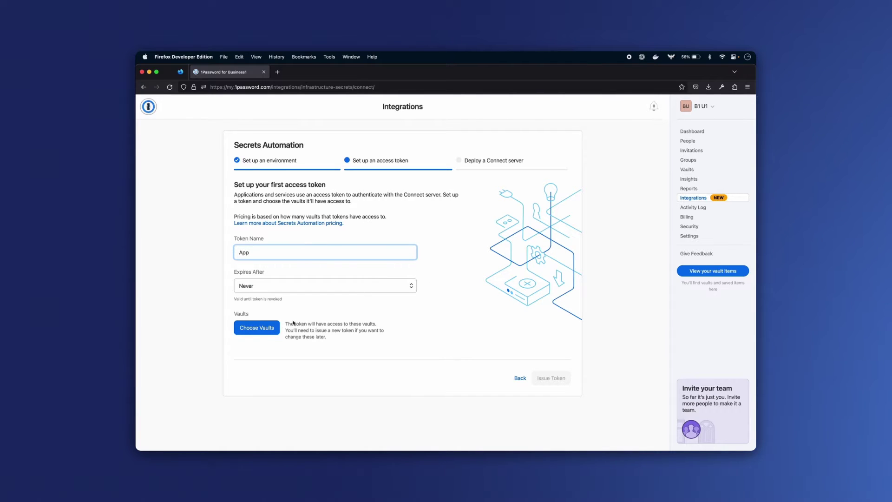
left_click(258, 328)
left_click(388, 167)
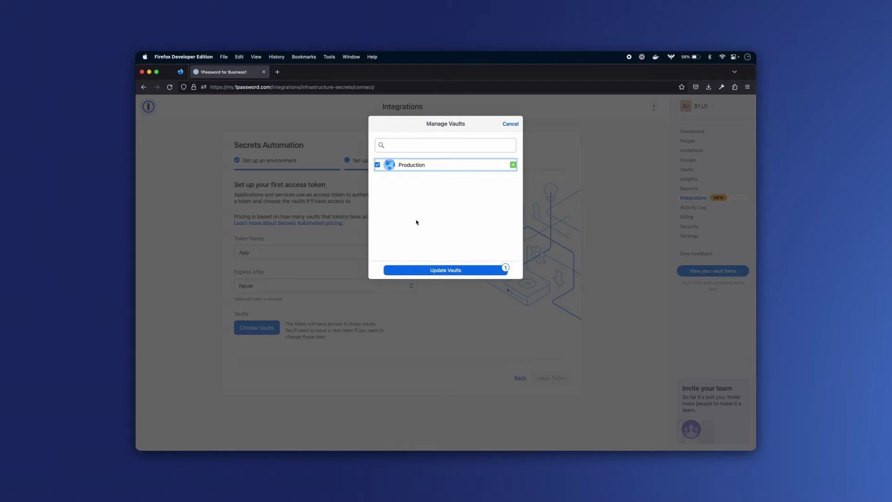
left_click(426, 271)
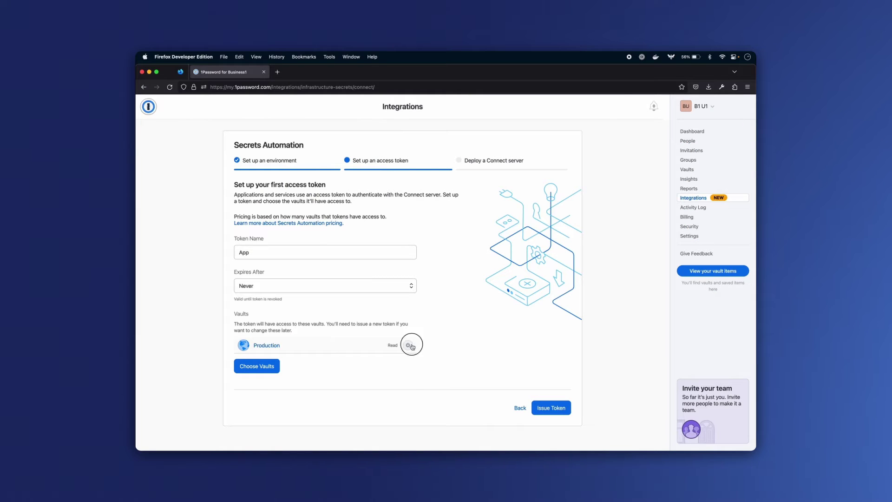
left_click(409, 345)
left_click(408, 345)
left_click(536, 404)
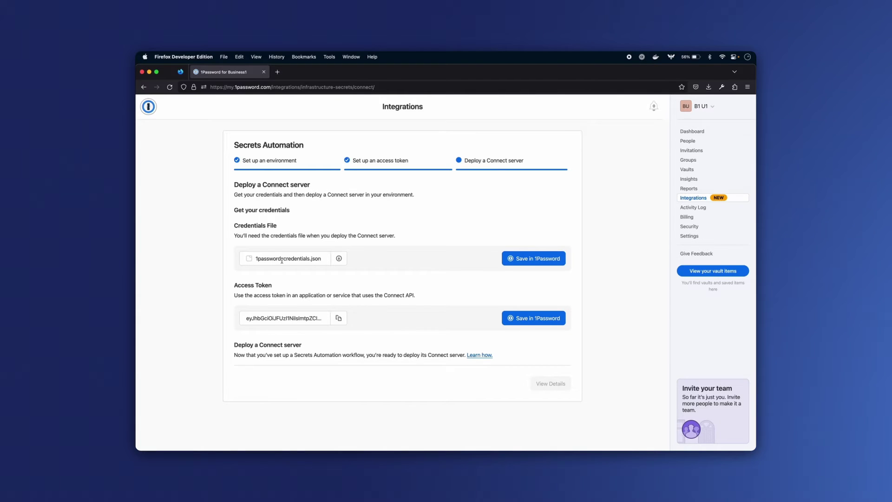
- Save 1password-credentials.json, copy the access token, and view the Production integration details
left_click(282, 260)
left_click(282, 260)
left_click(339, 259)
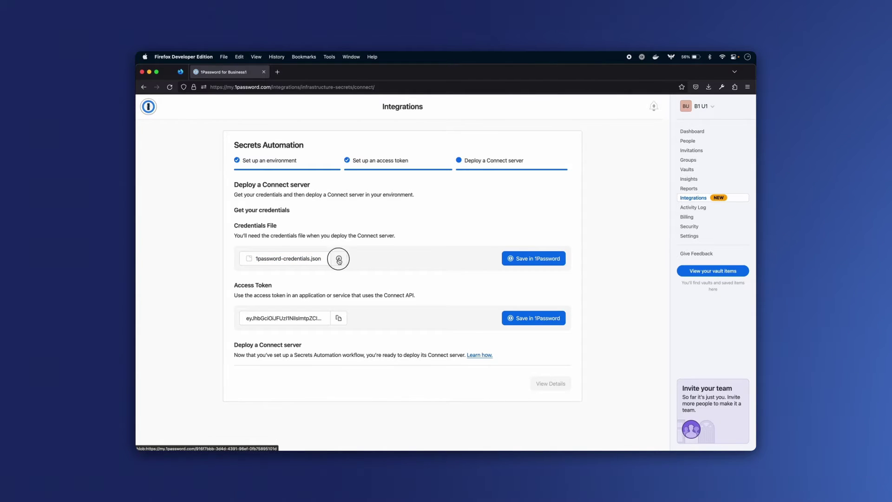
left_click(569, 271)
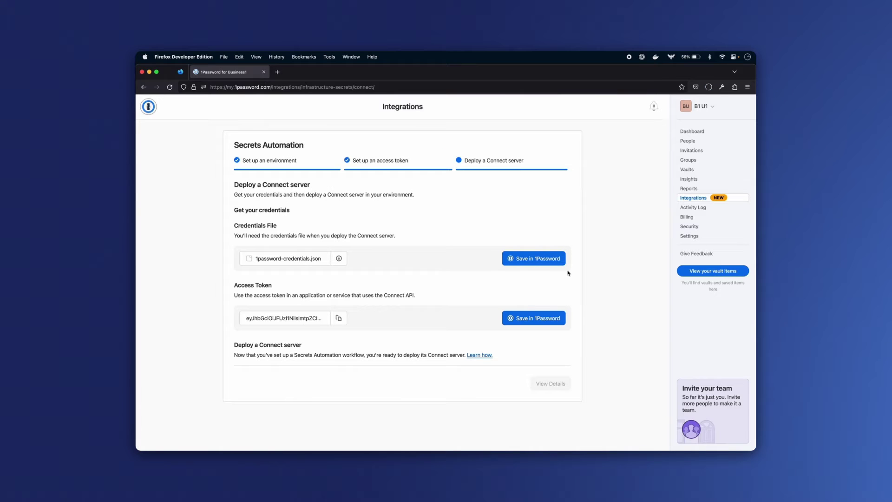
left_click(298, 316)
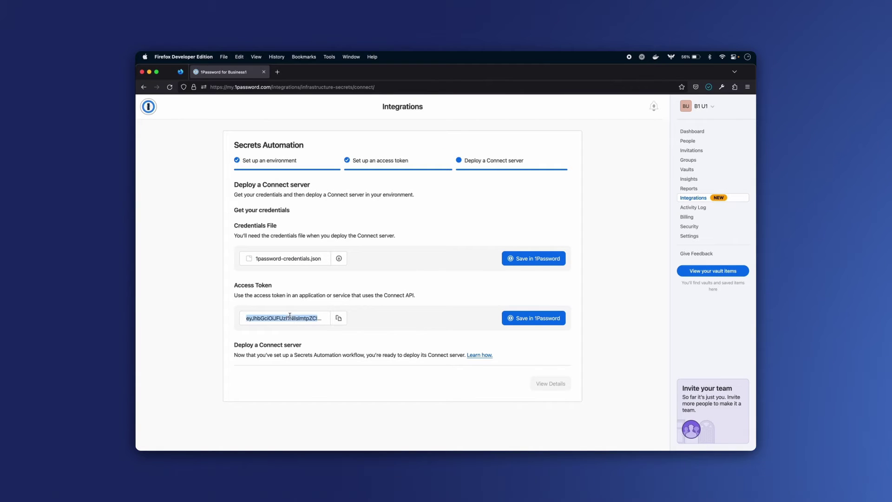
left_click(338, 318)
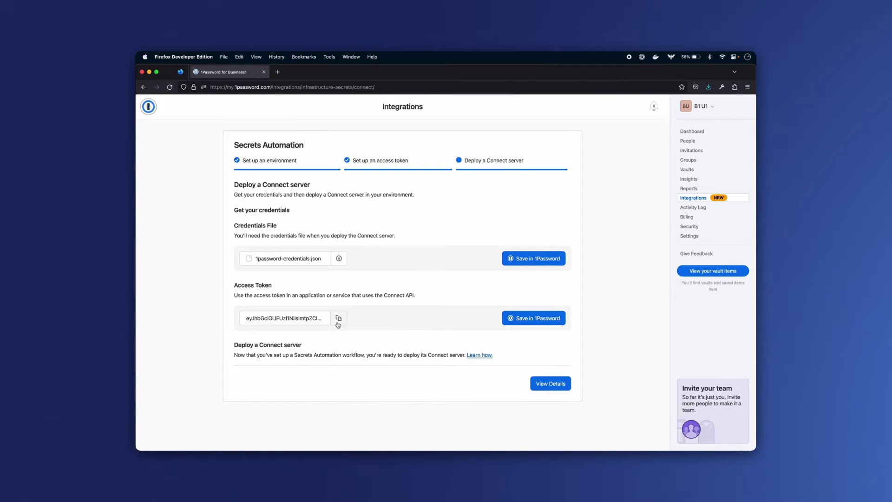
left_click(544, 385)
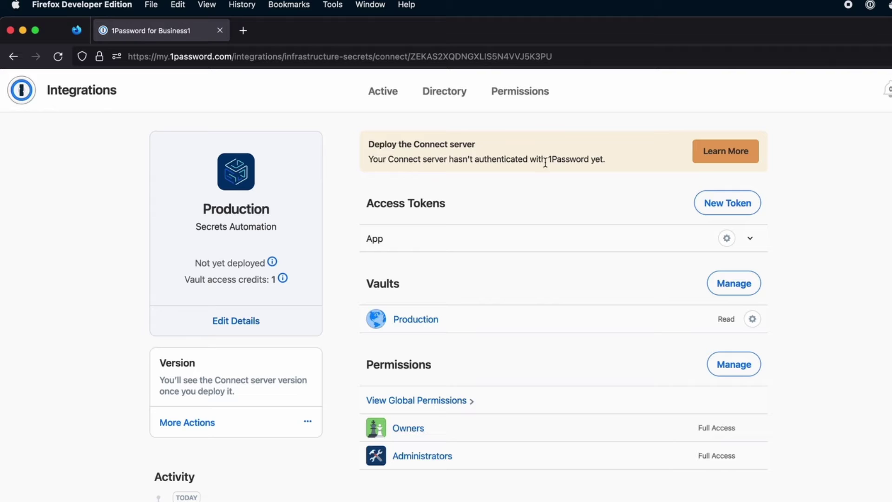
- Open the Connect server Get started guide in the 1Password Developer docs
left_click(721, 151)
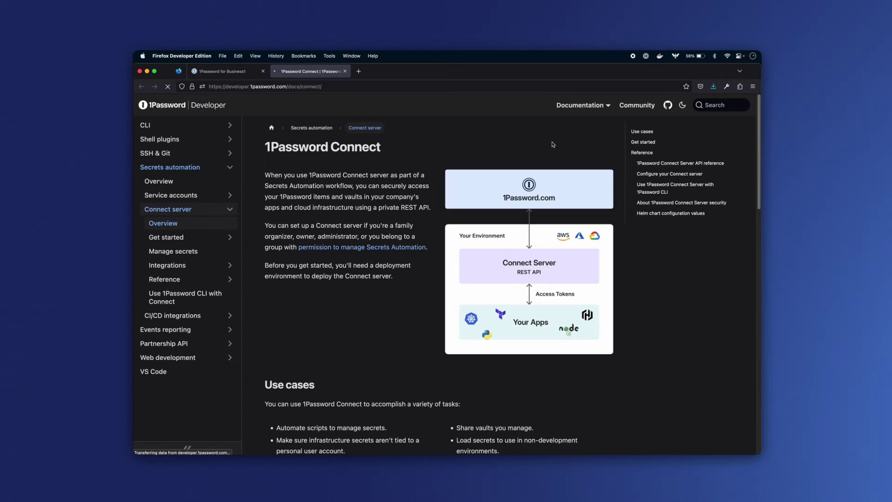
left_click(183, 235)
scroll(292, 231, "down", 5)
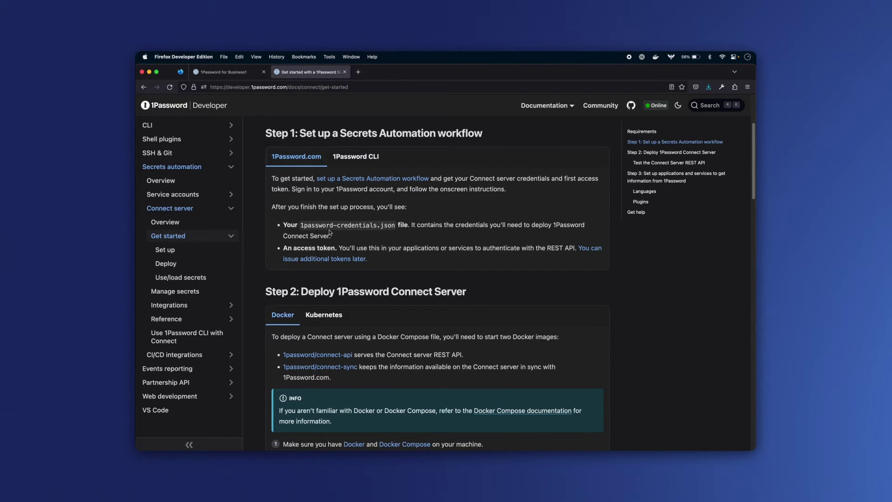
left_click_drag(301, 225, 389, 225)
left_click(386, 226)
left_click_drag(293, 248, 339, 248)
left_click(339, 249)
- Download the example docker-compose.yaml from Step 2 into connect-quickstart
scroll(424, 251, "down", 3)
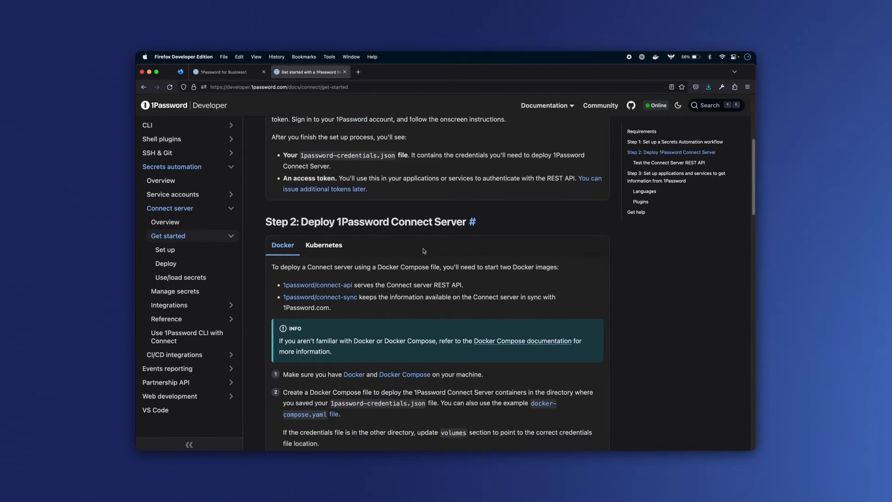
scroll(424, 251, "down", 4)
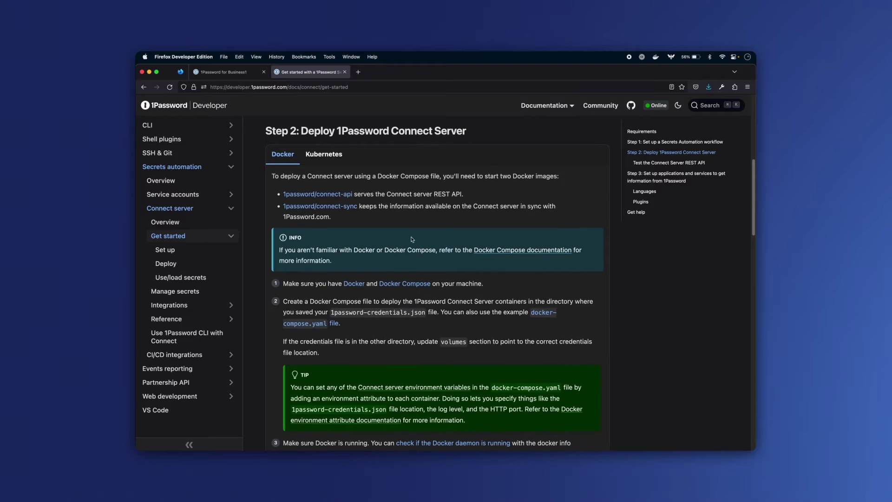
scroll(390, 259, "down", 6)
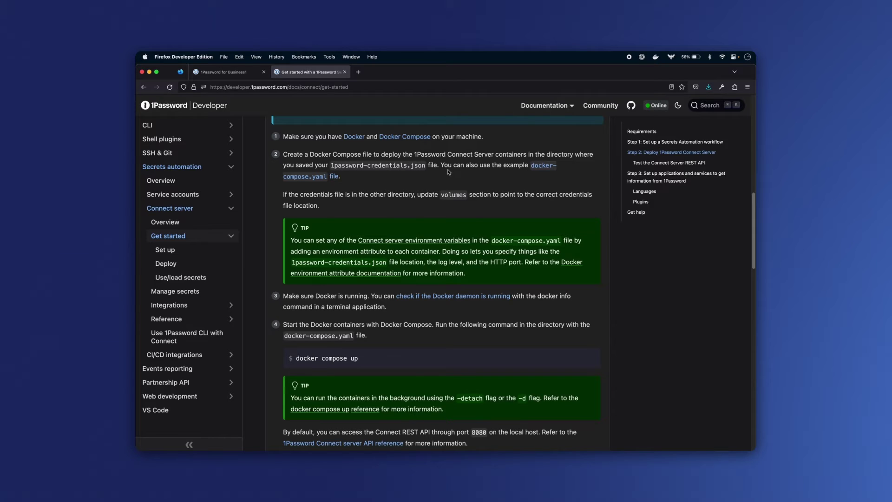
left_click(537, 168)
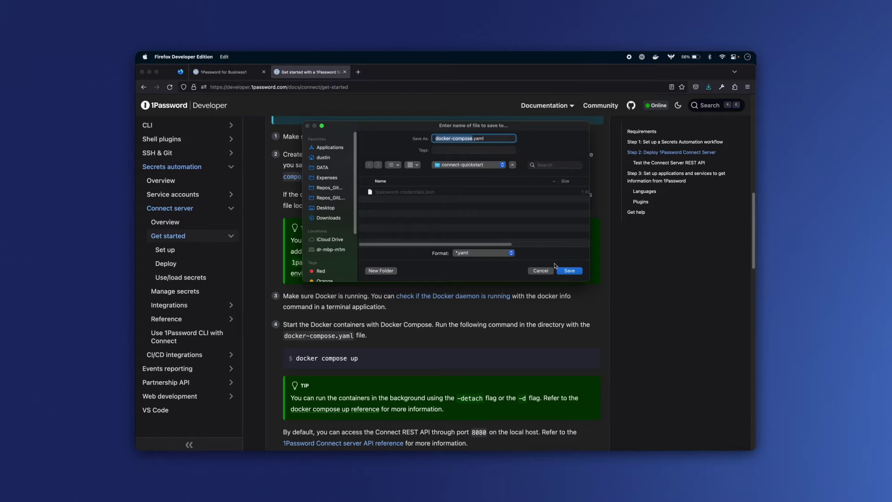
left_click(568, 271)
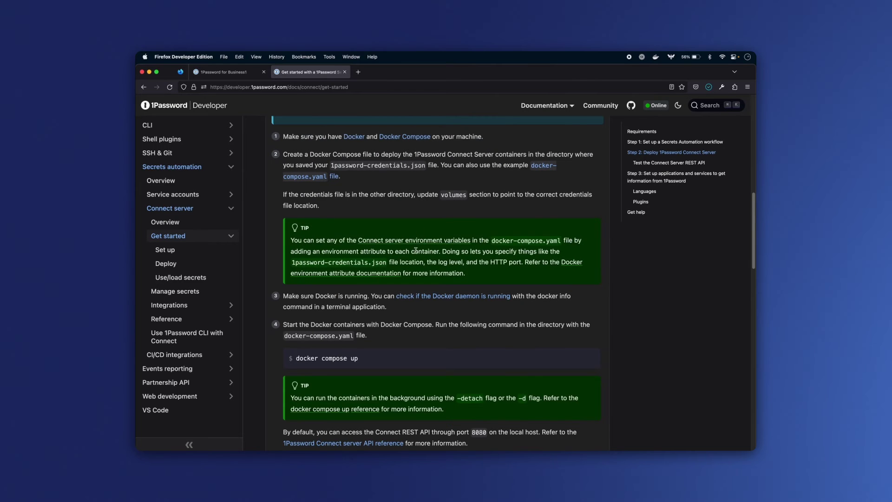
- In iTerm2, list the connect-quickstart files with ls -l, then run docker compose up
key("ctrl+Up")
left_click(363, 299)
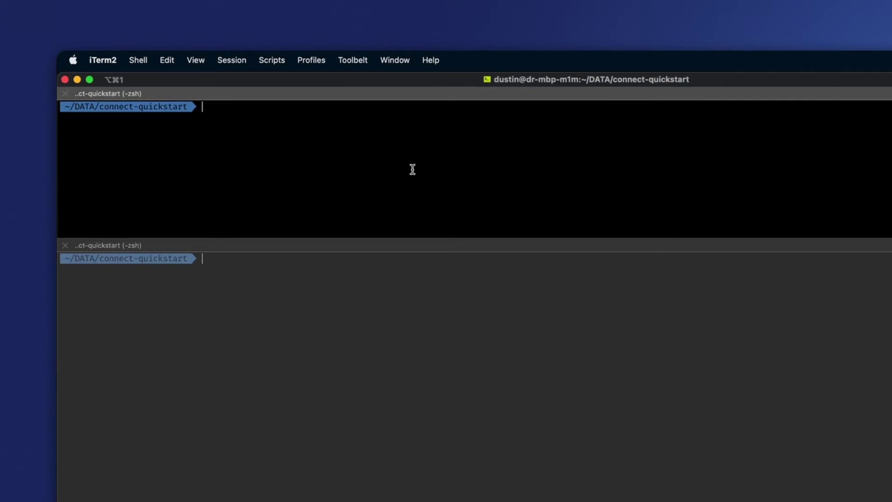
type("ls -l")
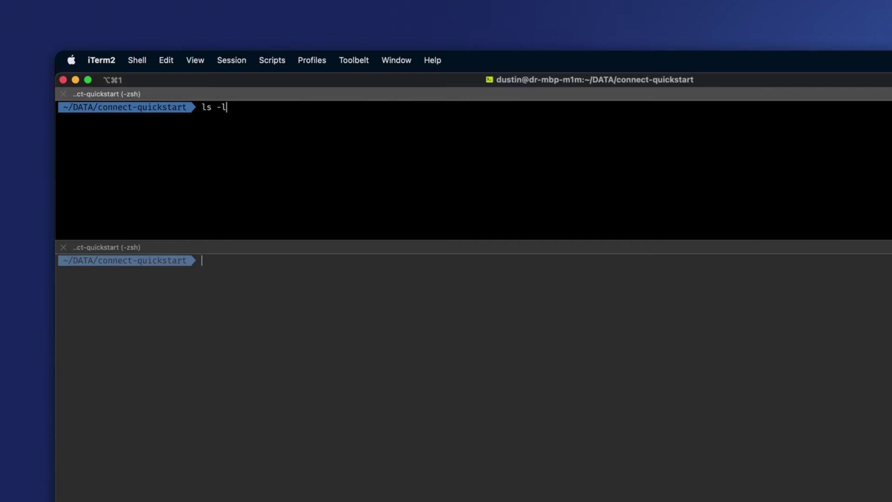
key("Return")
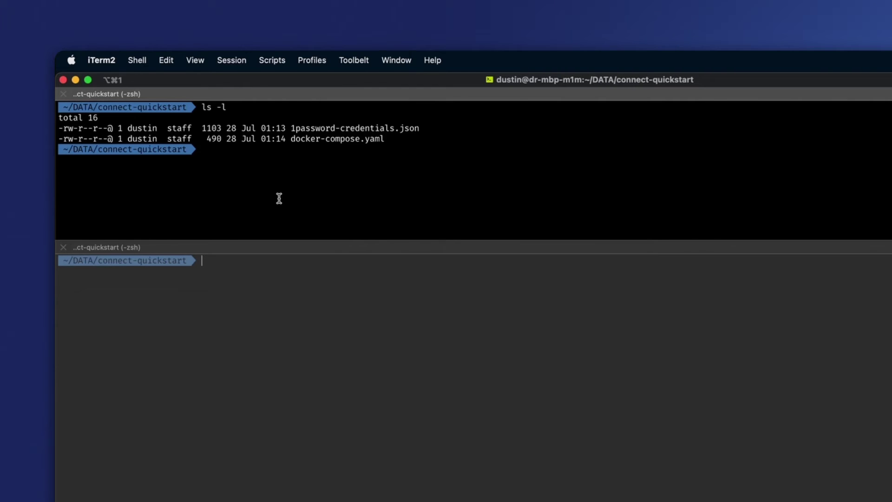
type("docker compose up")
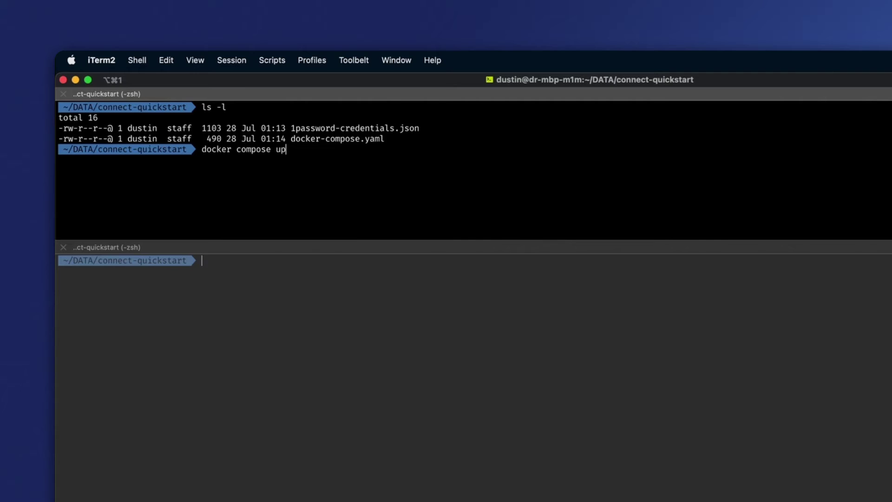
key("Return")
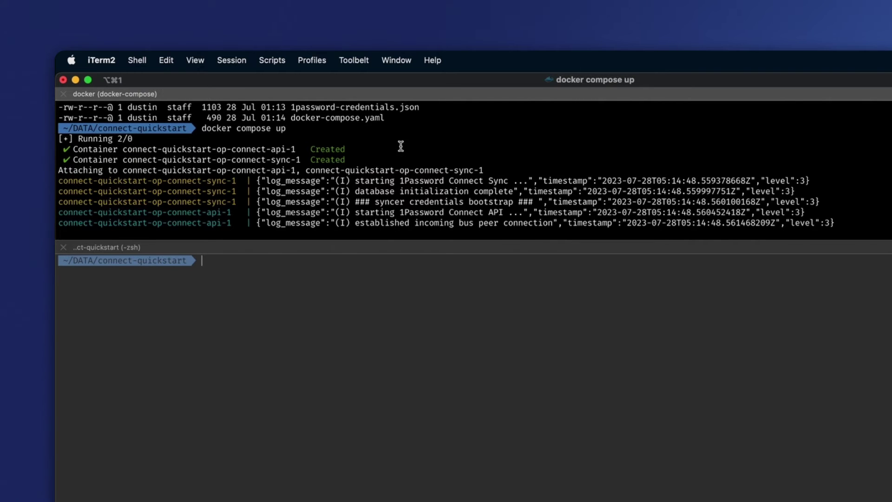
- In Insomnia, review the request URL's localhost:8080 host, vault ID and item ID
key("ctrl+Up")
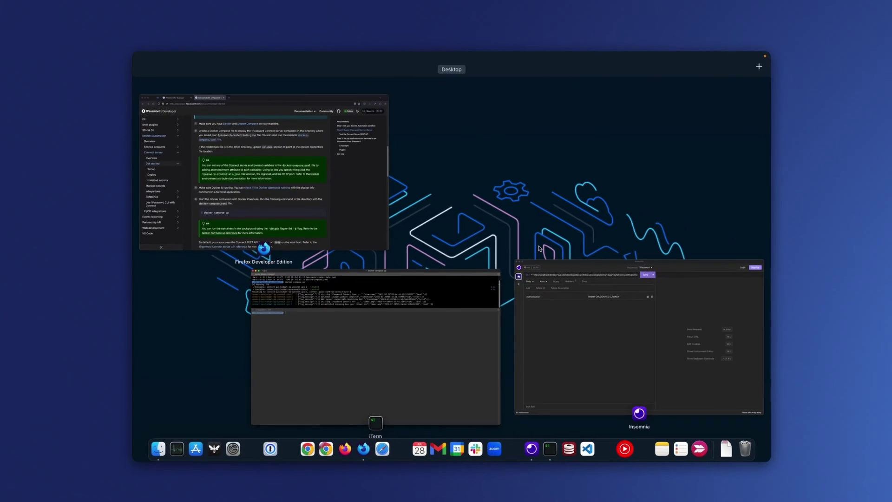
left_click(577, 297)
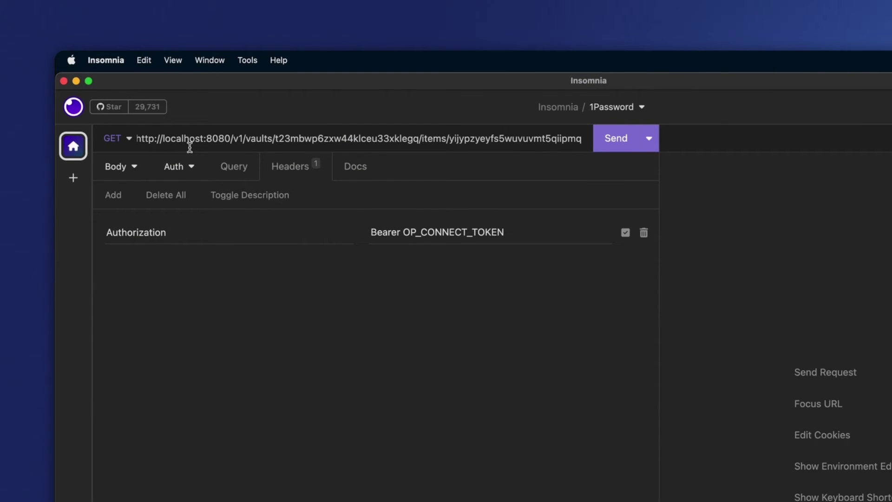
left_click_drag(164, 141, 239, 141)
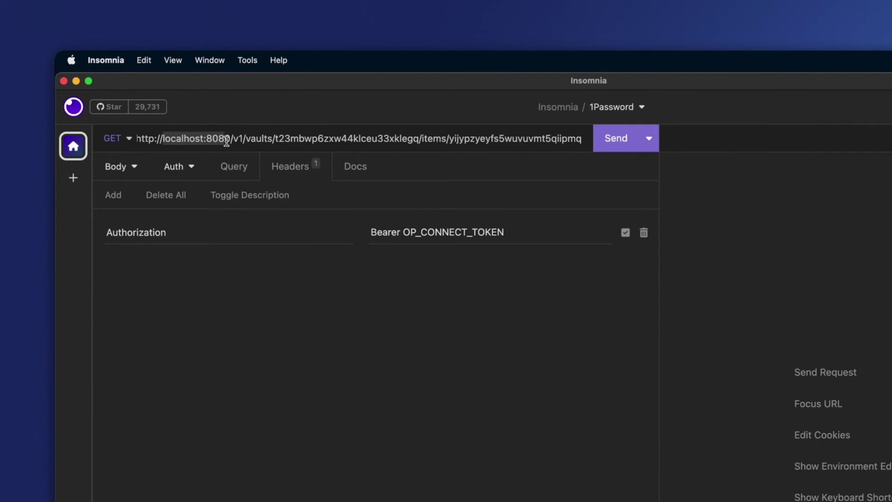
left_click(227, 141)
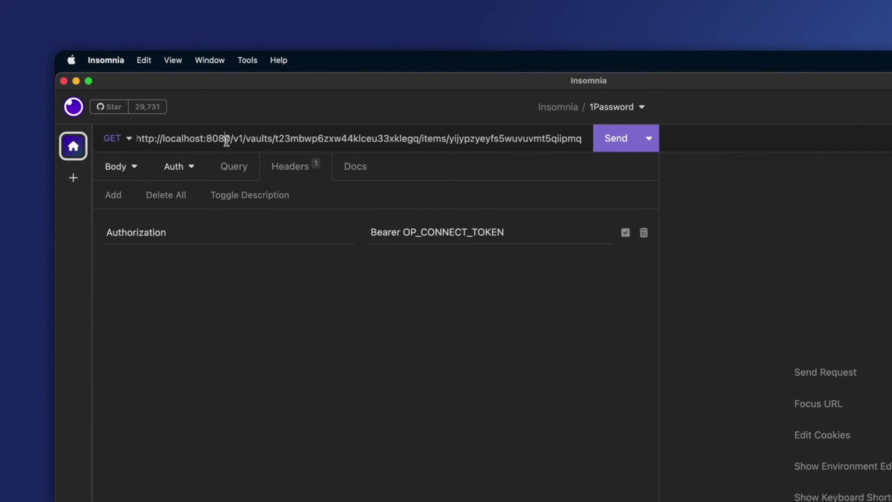
double_click(323, 140)
double_click(477, 139)
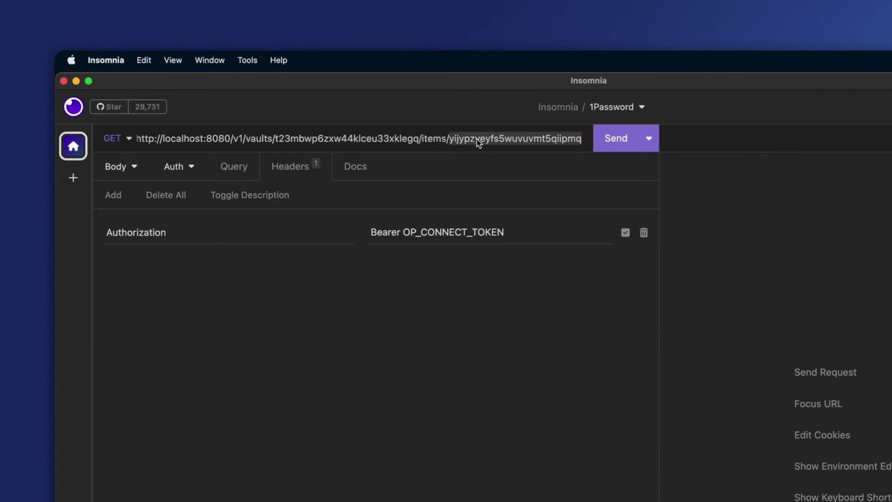
- Replace the OP_CONNECT_TOKEN placeholder in the Authorization header with the real token and send the request
left_click(527, 229)
key("alt+shift+Left")
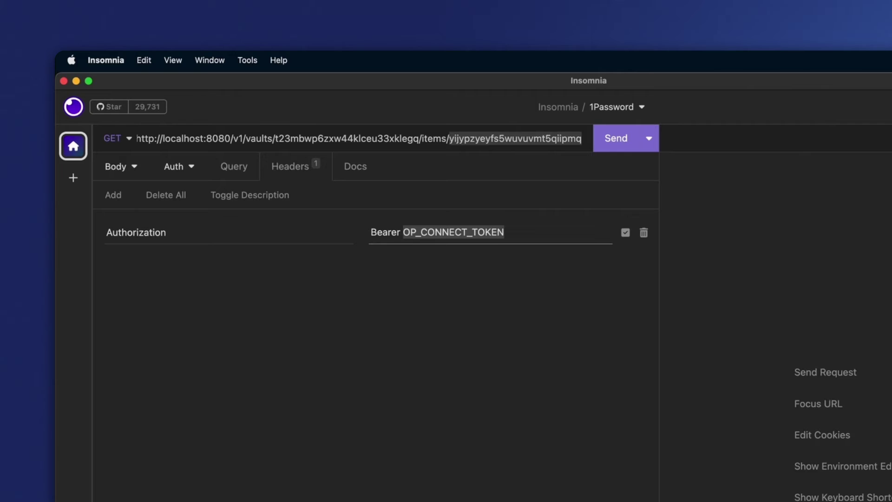
key("super+v")
key("super+Left")
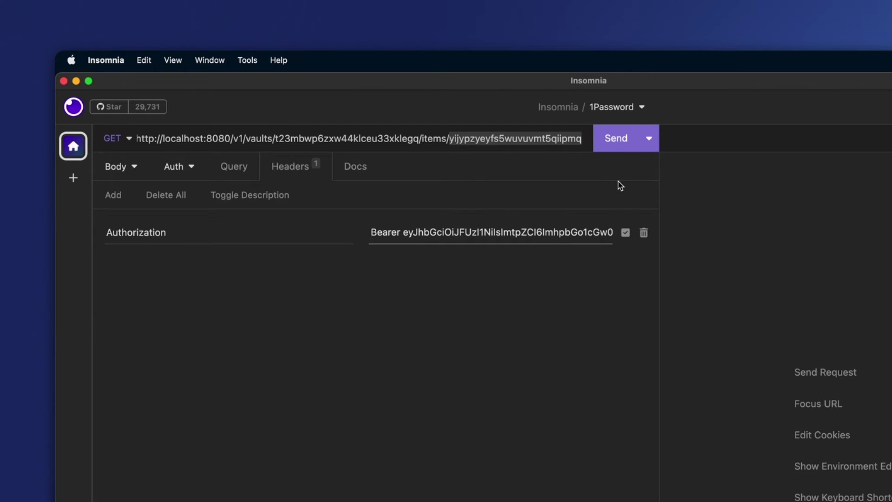
left_click(633, 144)
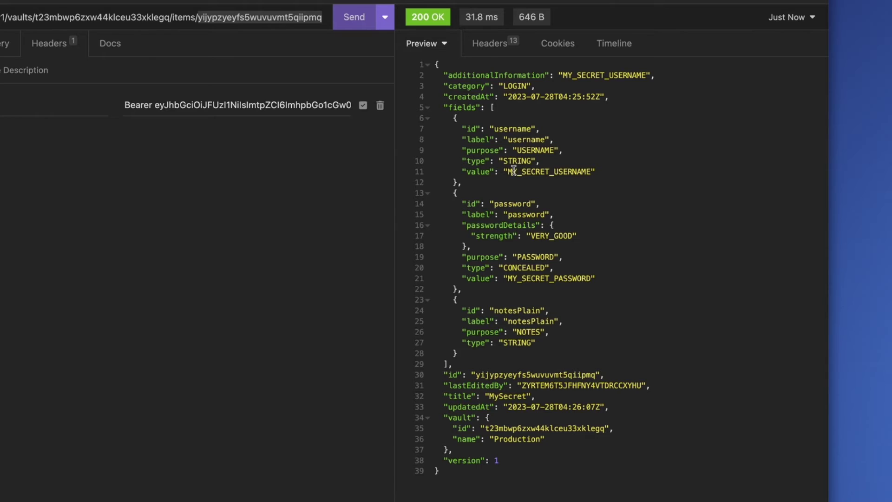
- Check the MySecret username and password in the 200 OK JSON response
left_click_drag(509, 171, 591, 171)
left_click(581, 189)
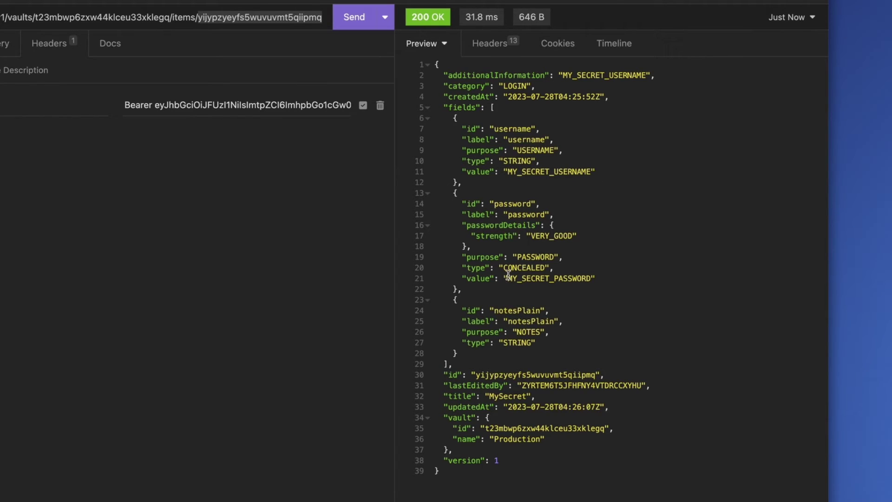
left_click_drag(508, 278, 595, 281)
left_click(564, 281)
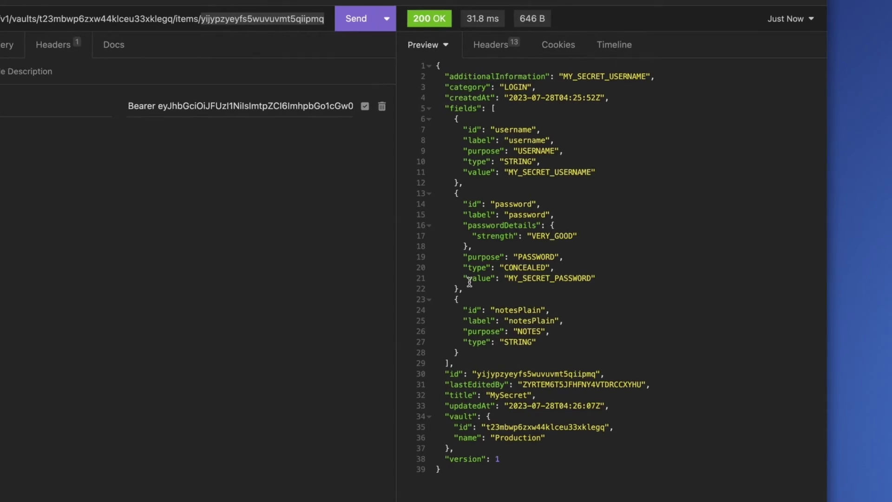
key("ctrl+Up")
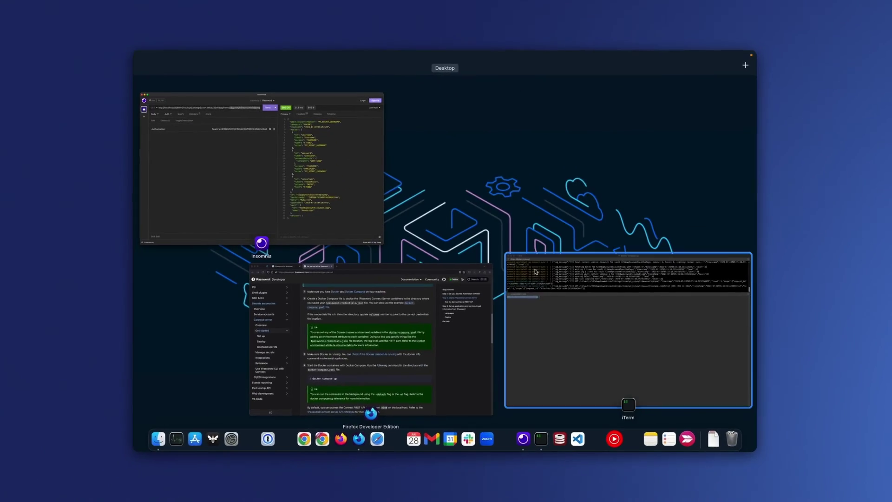
left_click(535, 272)
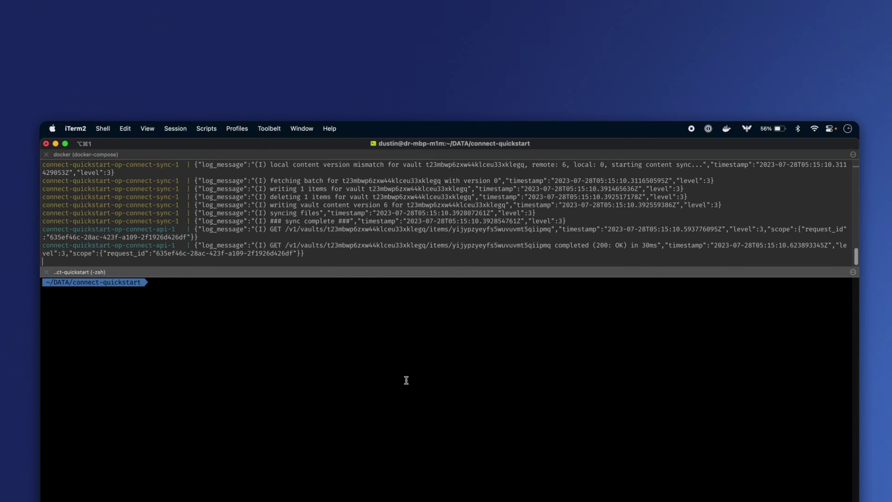
type("export OP_CONNECT_HOST=http://lo")
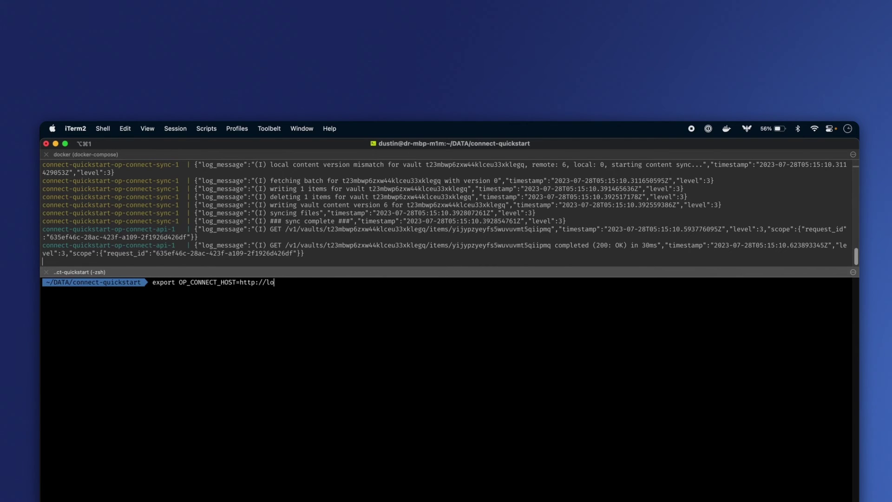
type("calhost:8080")
key("Return")
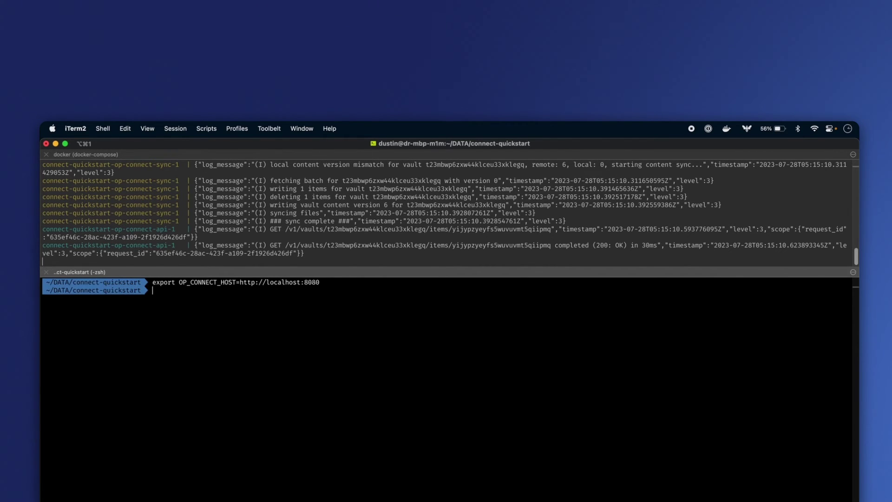
type("export OP_CONNECT_TOKEN=")
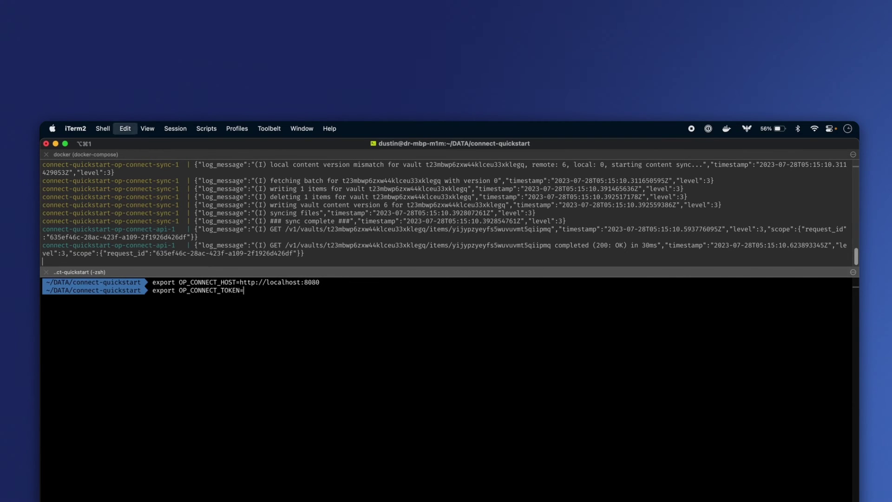
key("super+v")
key("Return")
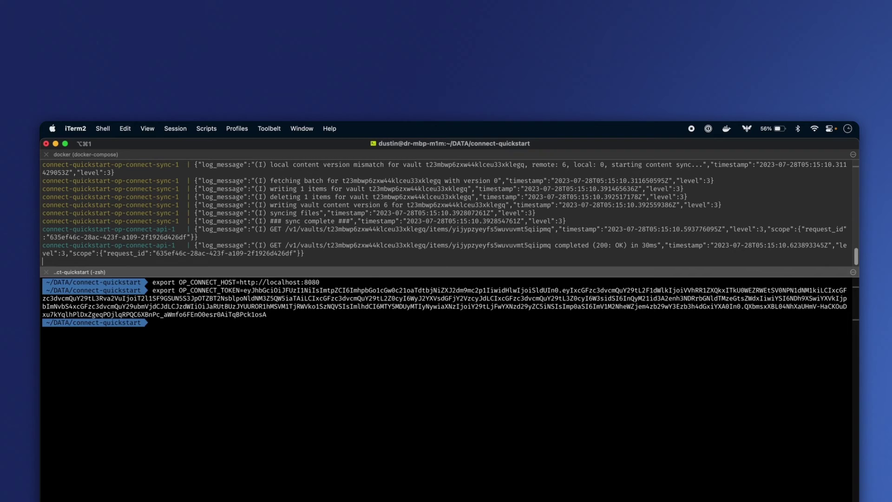
- Run op item get --format json --vault Production MySecret and check its username and password
type("op item get --format json --vault ")
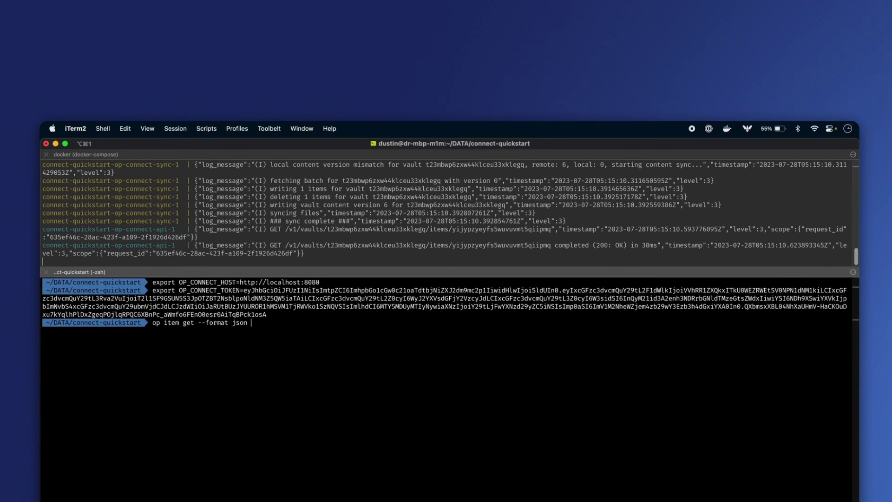
type("Production MySecret")
key("Return")
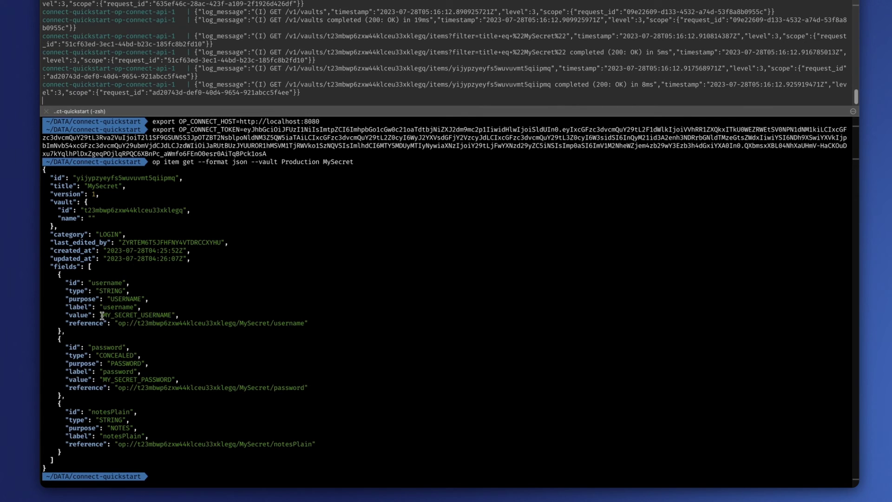
left_click_drag(102, 316, 176, 315)
left_click(176, 316)
left_click_drag(101, 379, 188, 379)
left_click(164, 371)
key("ctrl+Up")
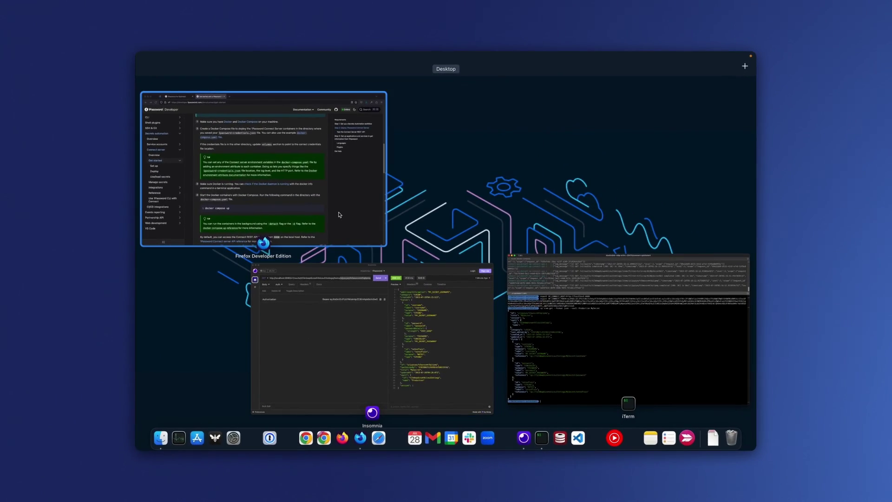
- Return to the Firefox Get started guide and scroll down to Step 3's SDKs and plugins
left_click(339, 215)
scroll(440, 263, "down", 10)
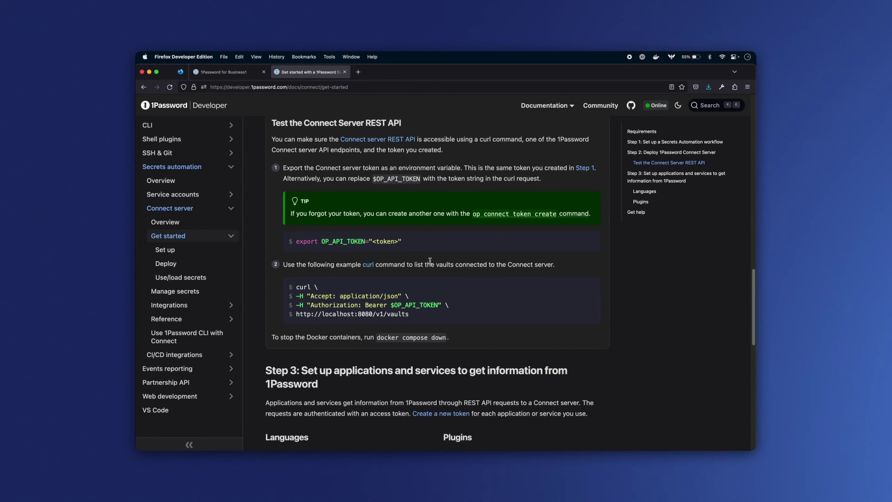
scroll(412, 279, "down", 3)
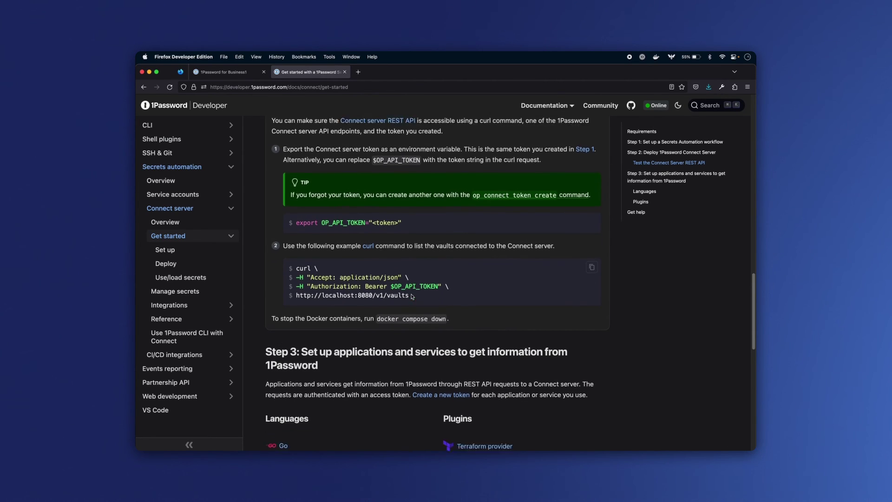
scroll(413, 254, "down", 2)
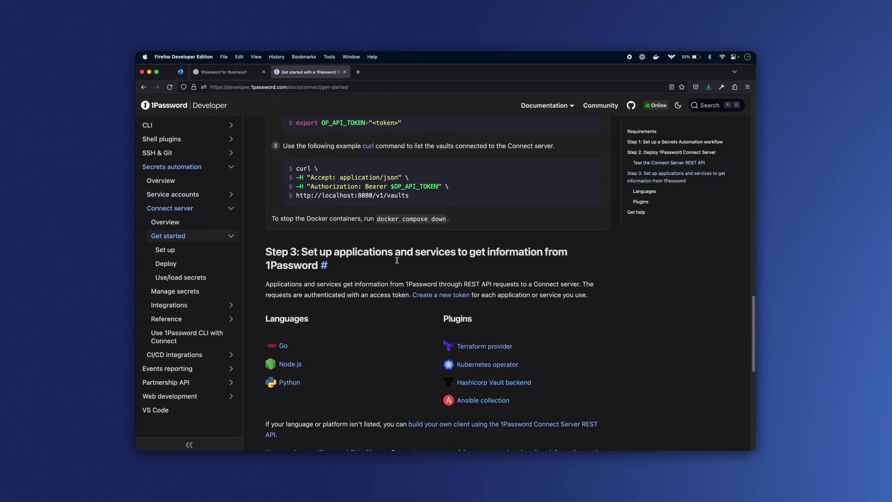